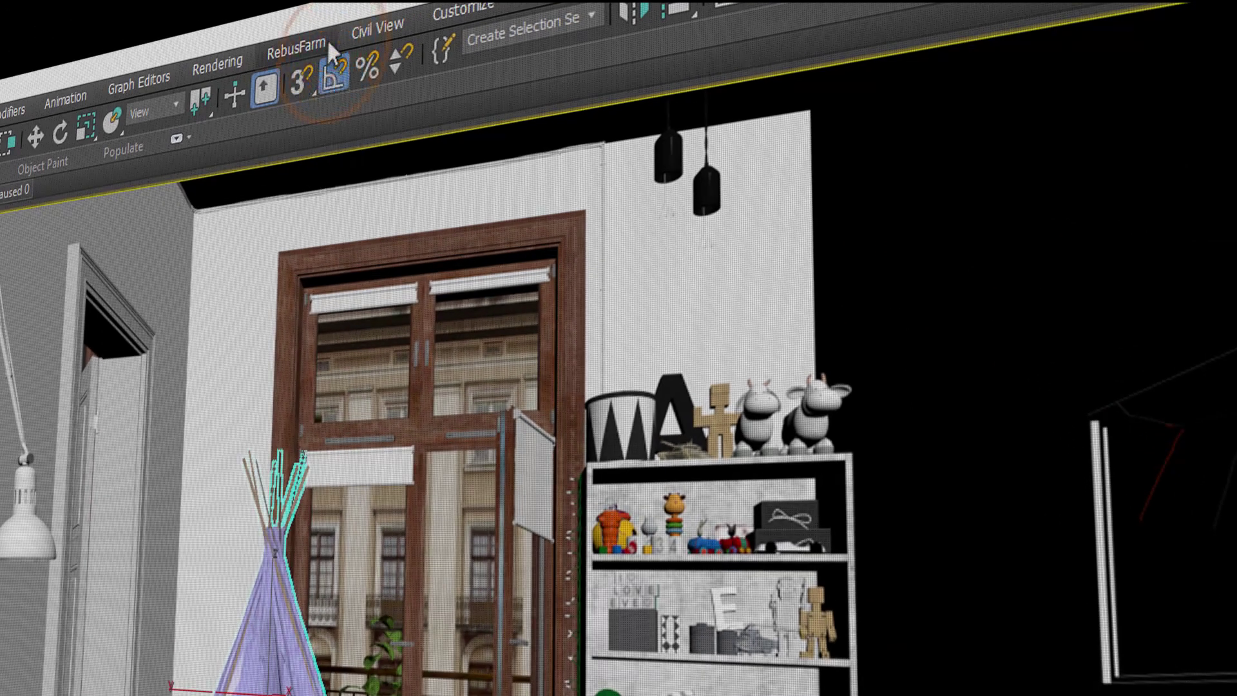
- Open RebusFarm RenderSetup from the RebusFarm menu over the playroom scene
click(327, 39)
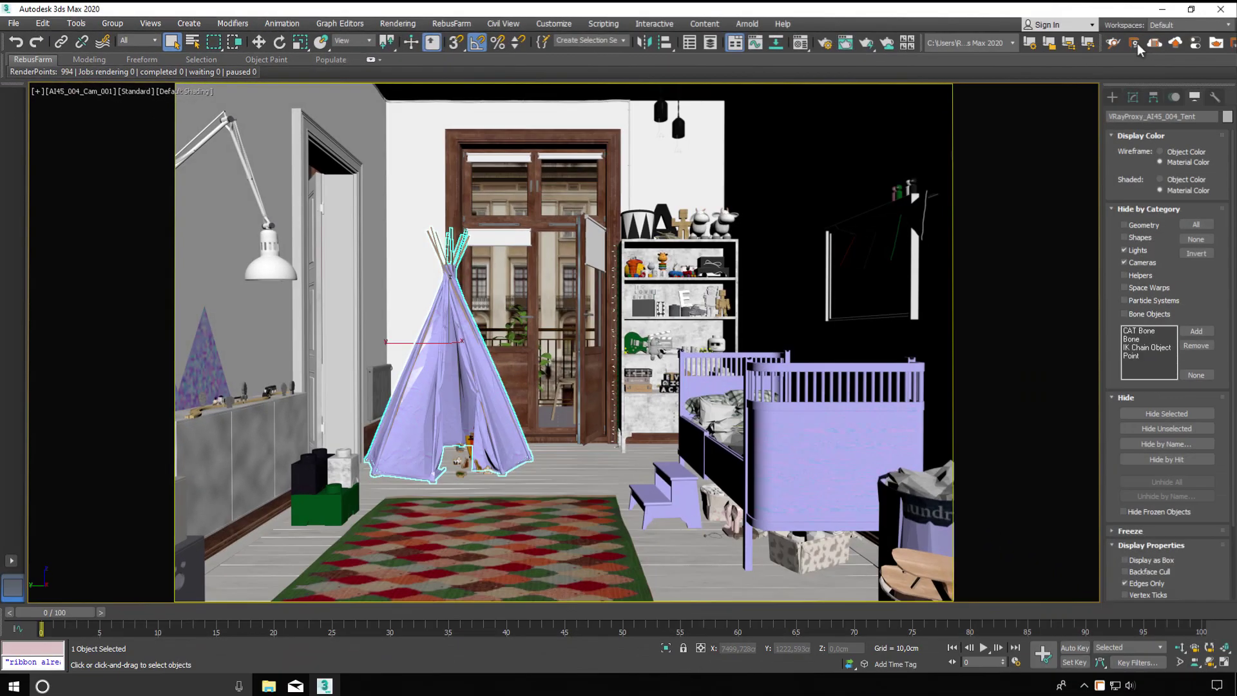
click(1138, 44)
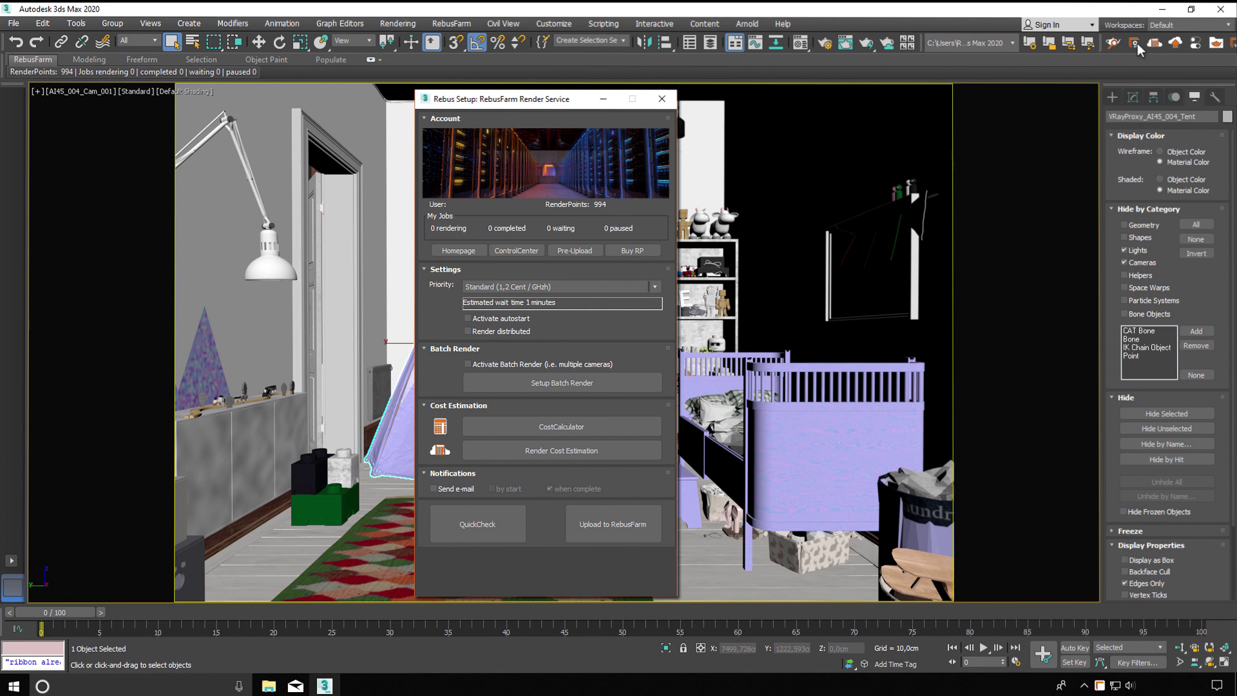
click(829, 50)
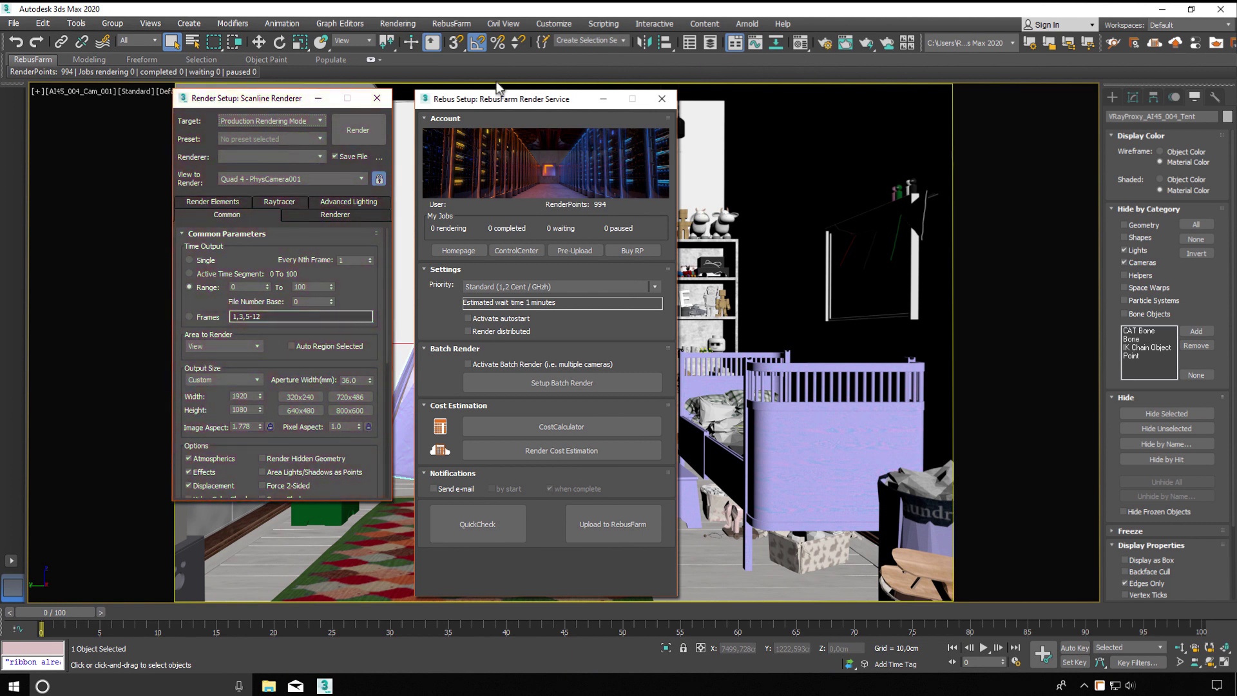
click(378, 99)
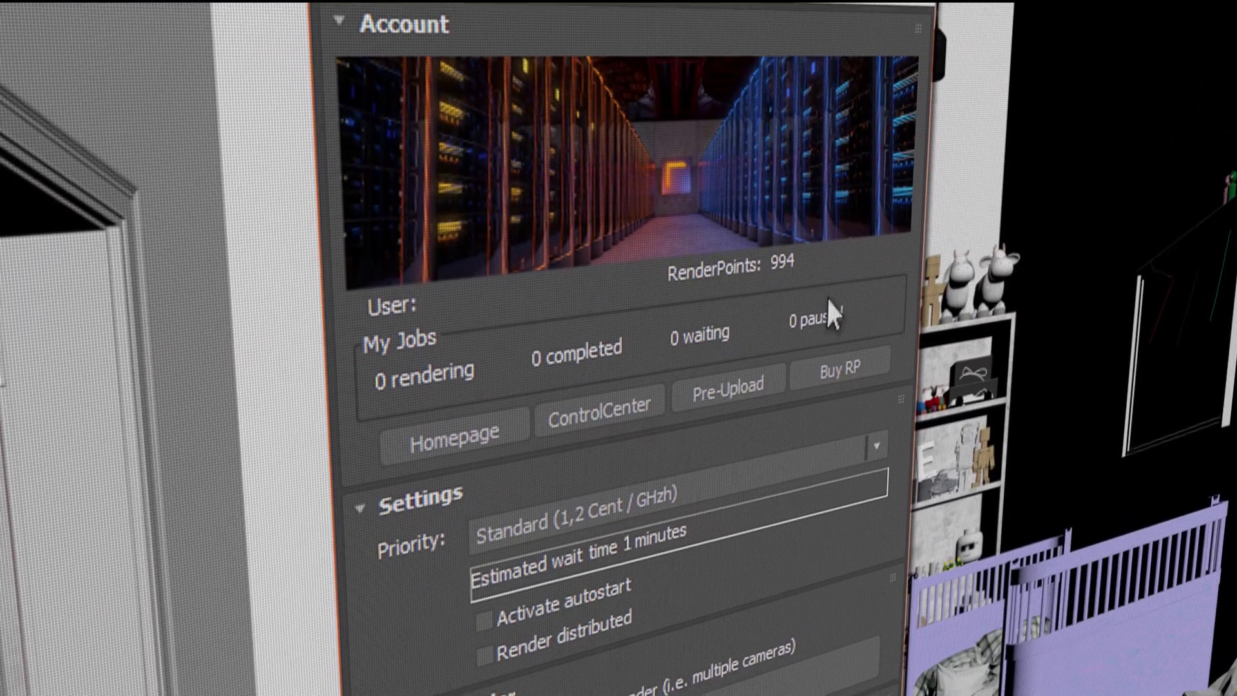
- Keep Standard priority, leave autostart off, and enable batch rendering with its view list shown
click(882, 423)
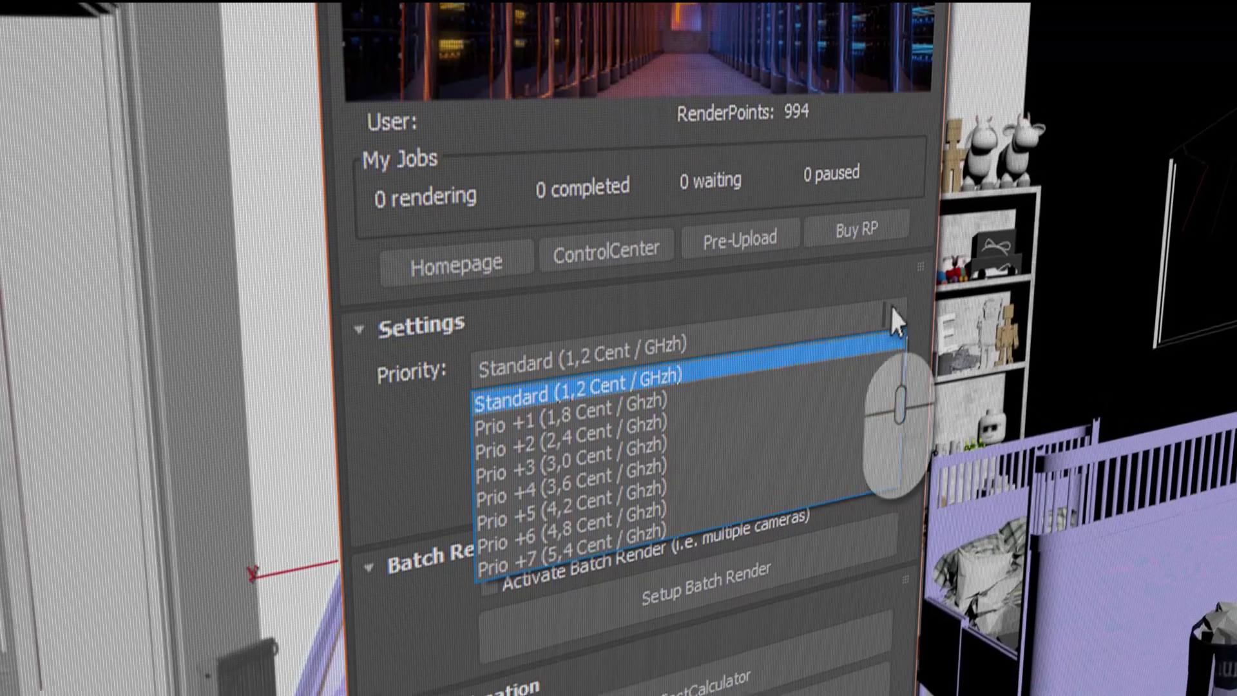
click(882, 422)
click(488, 411)
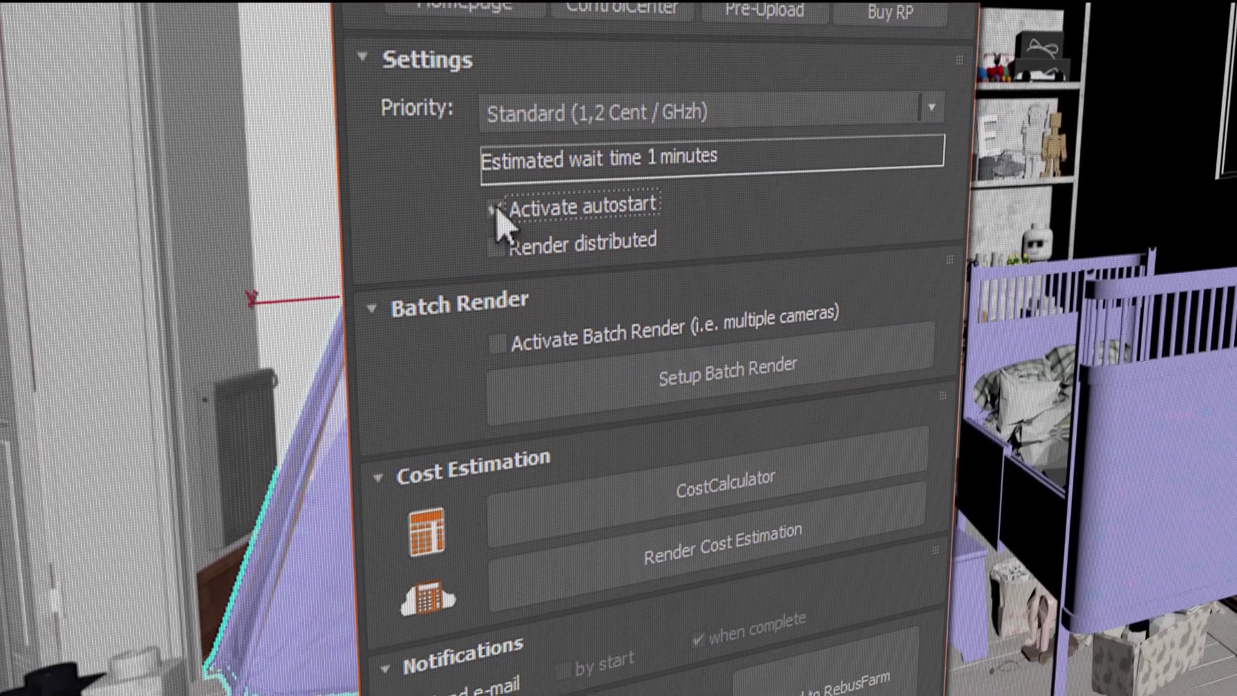
click(494, 247)
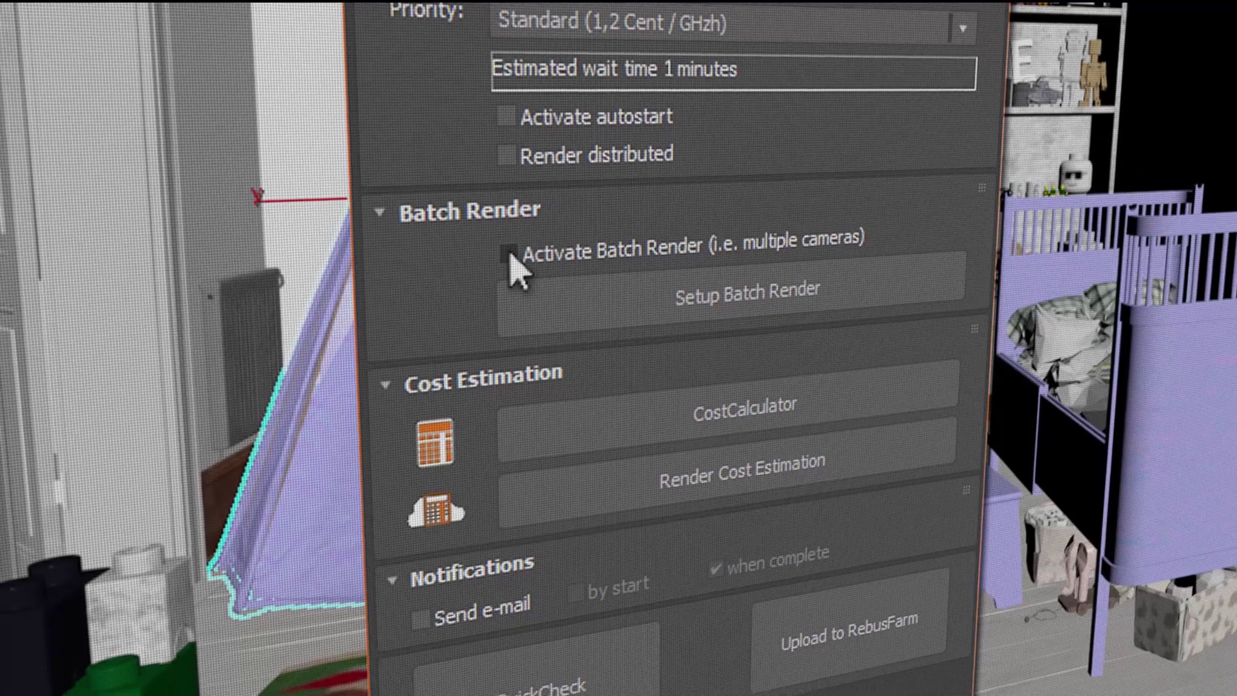
click(506, 259)
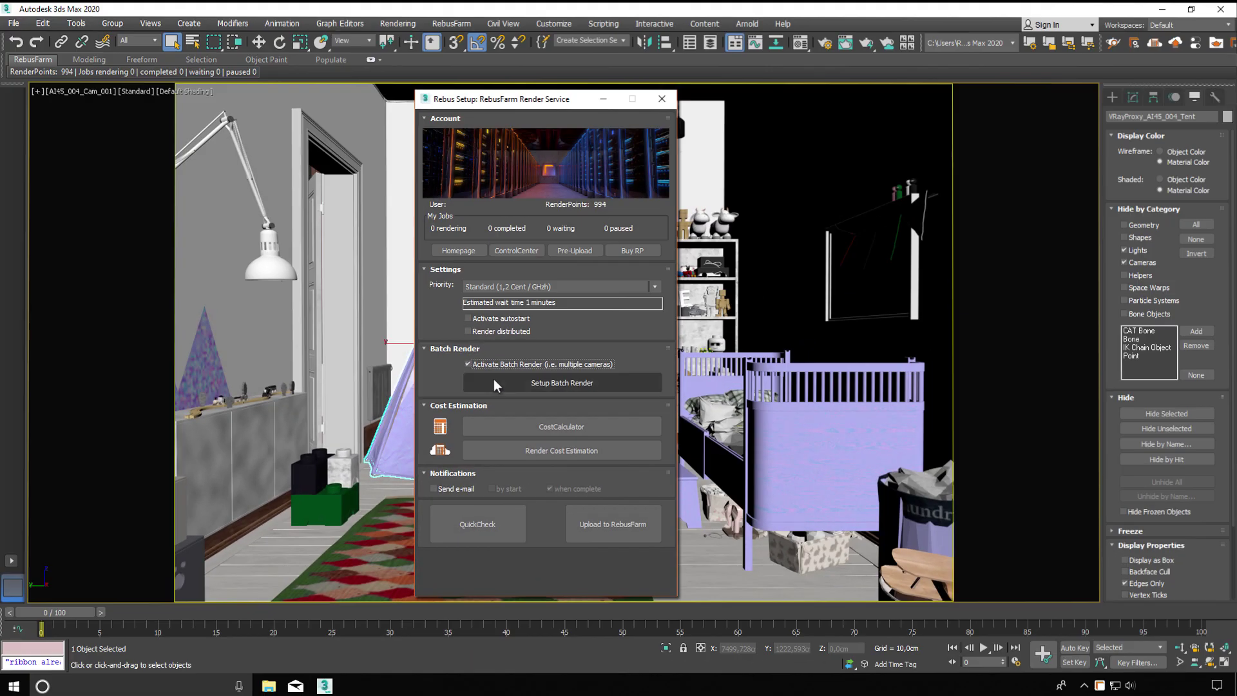
click(494, 381)
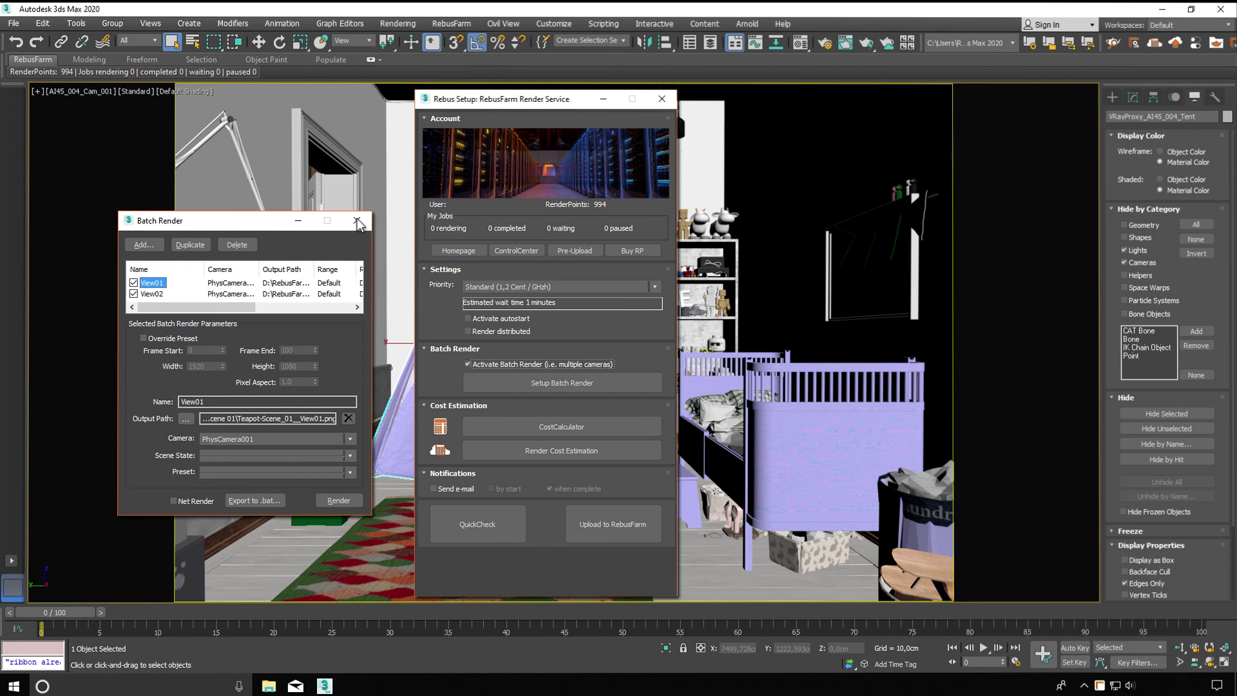
- Close the batch view list, disable batch rendering, and open the online CostCalculator page
click(357, 222)
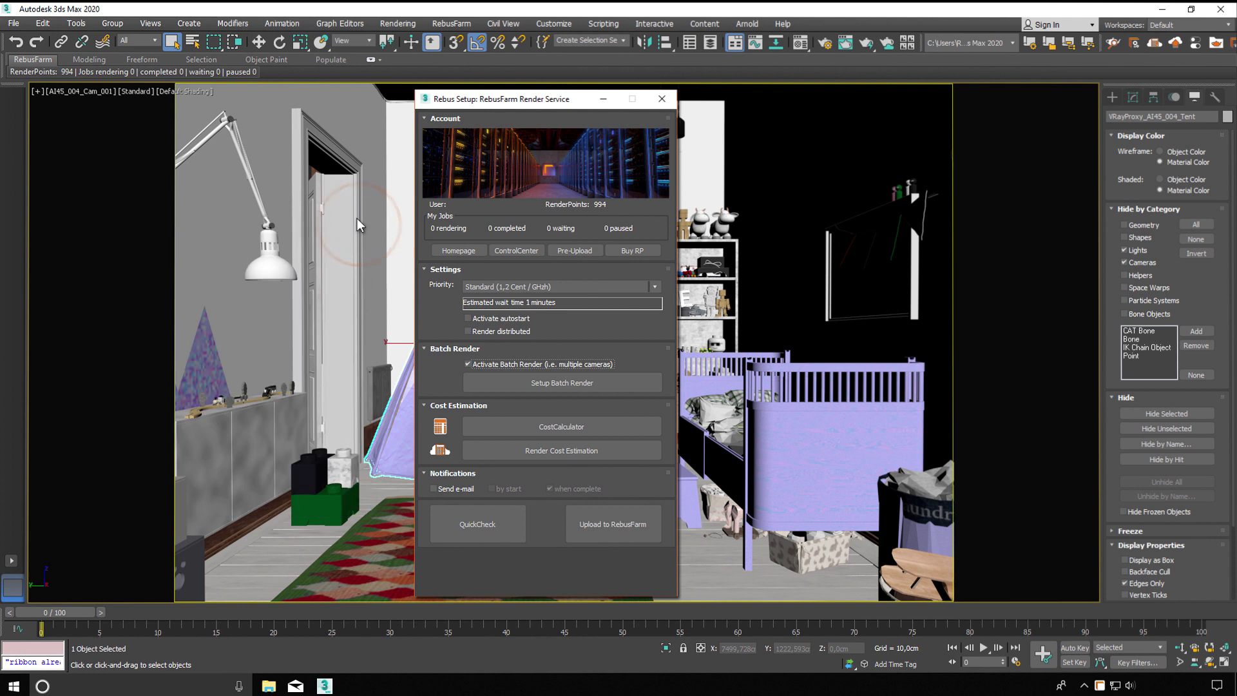
click(468, 364)
click(512, 419)
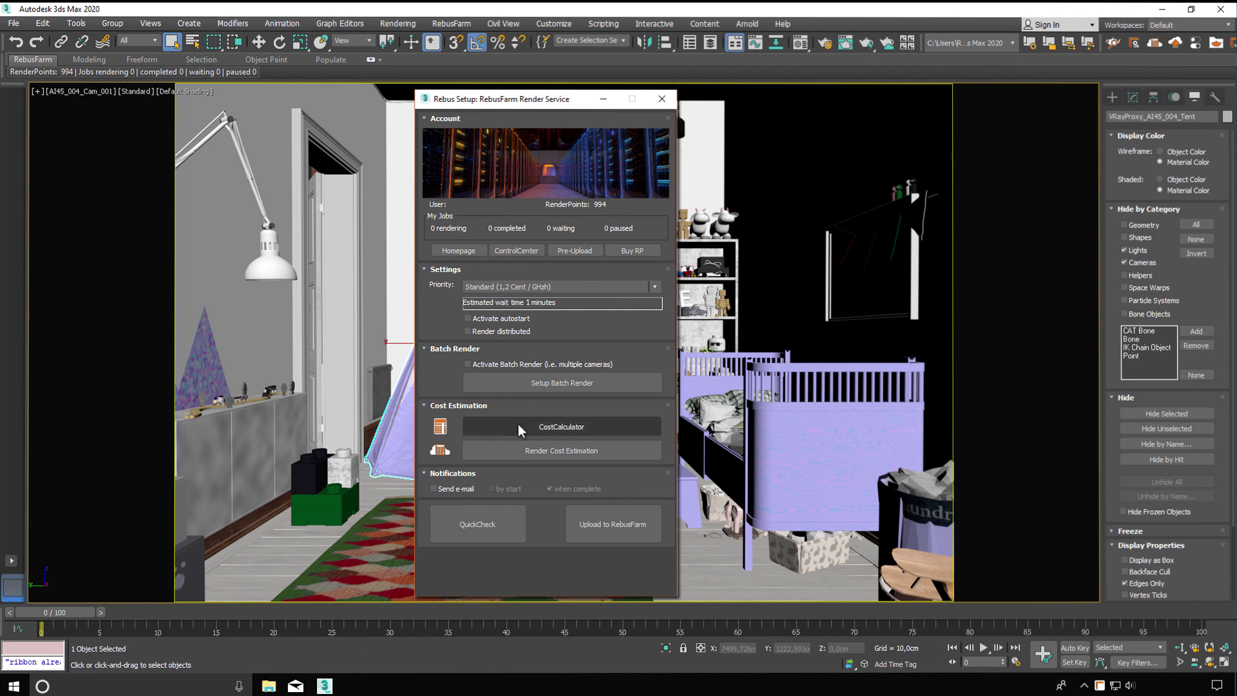
click(518, 424)
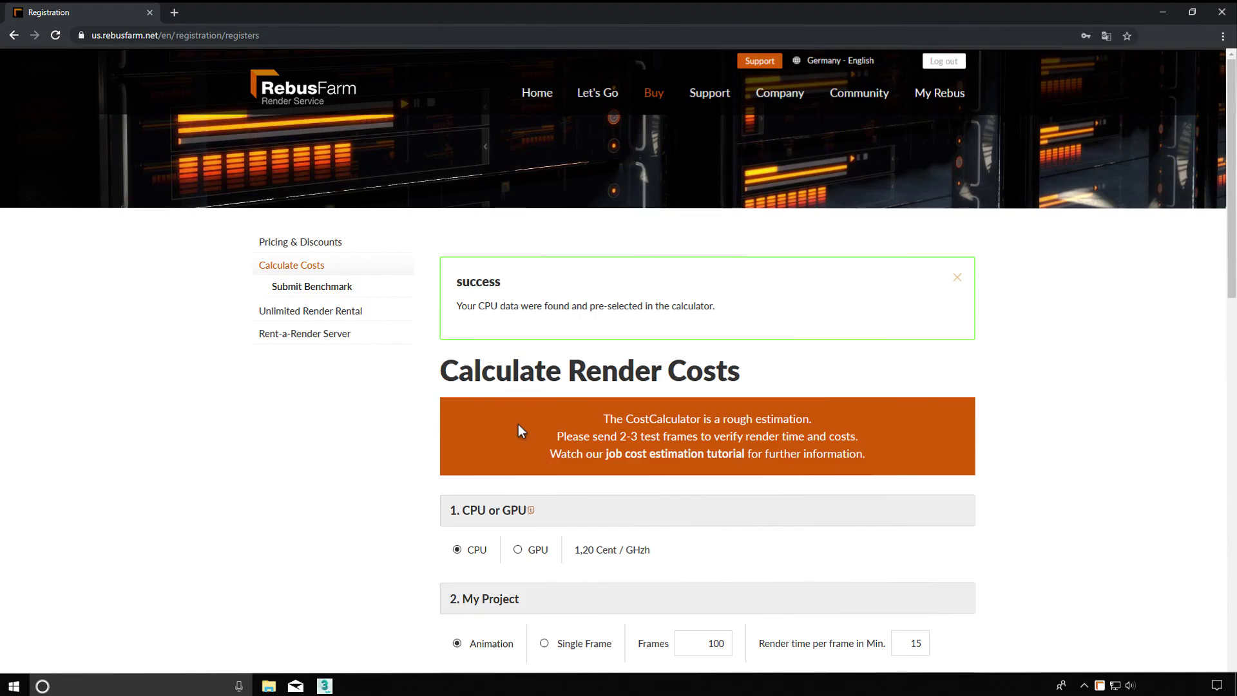
scroll(518, 425, down, 2)
scroll(518, 425, down, 1)
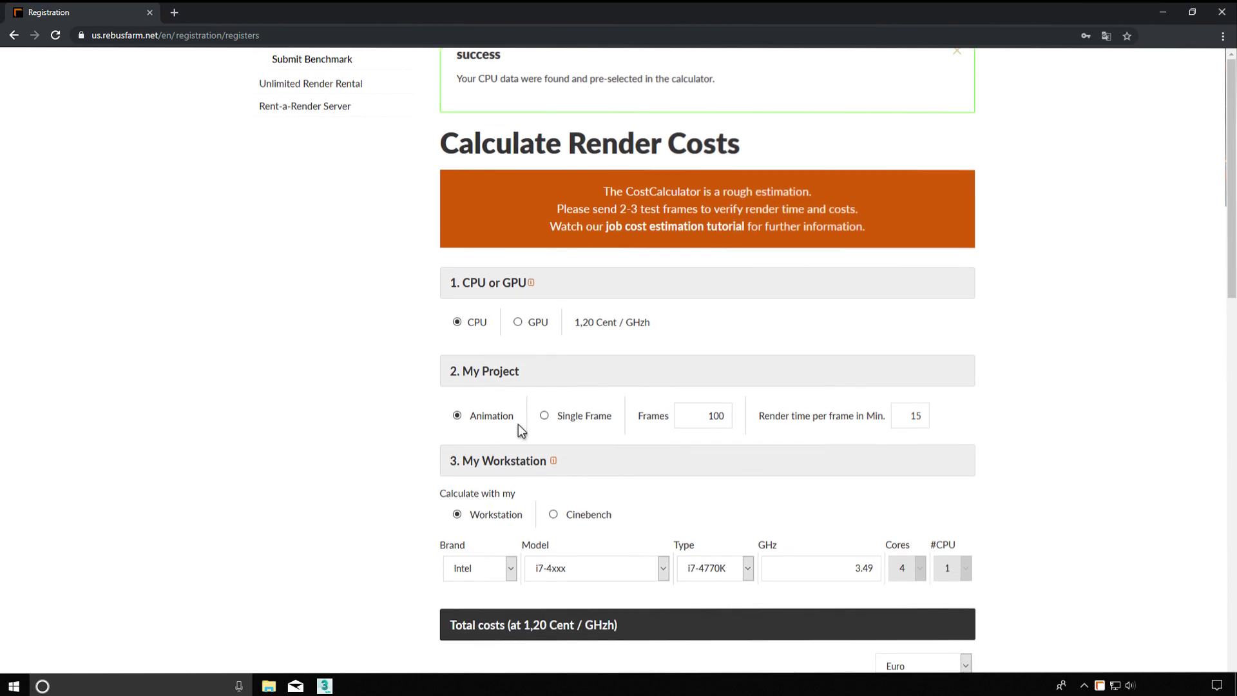
scroll(518, 425, down, 1)
scroll(518, 424, down, 2)
scroll(518, 424, down, 1)
scroll(518, 425, down, 1)
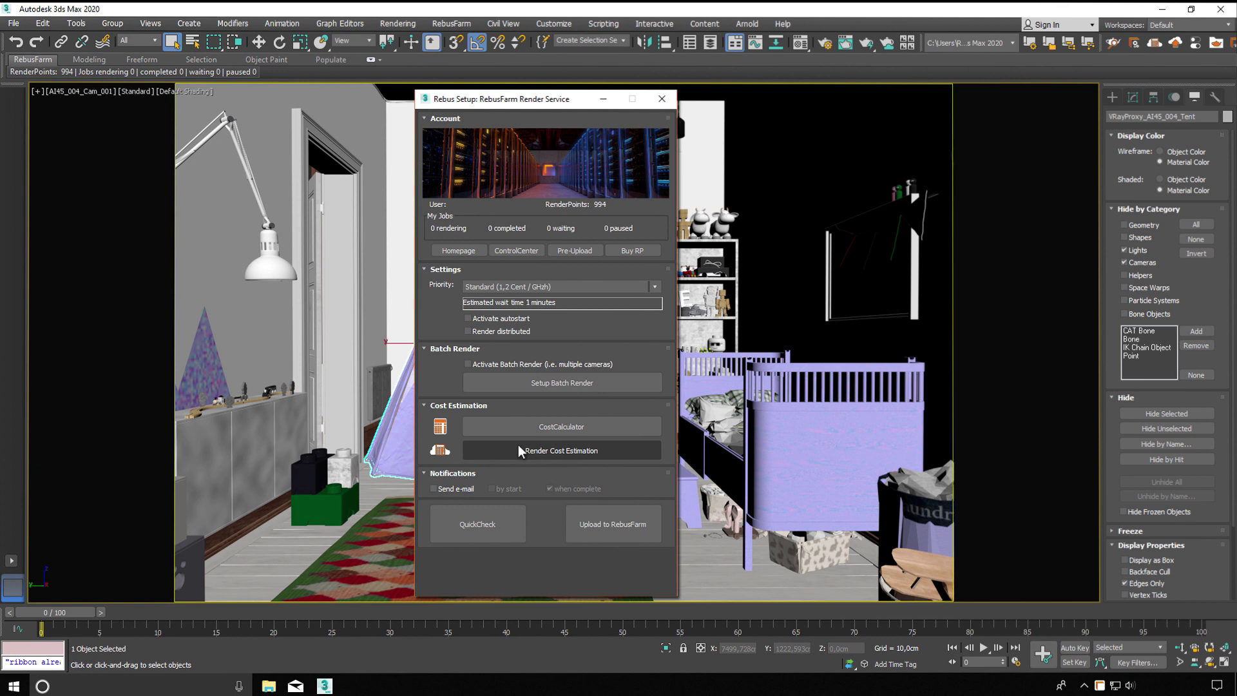
click(434, 489)
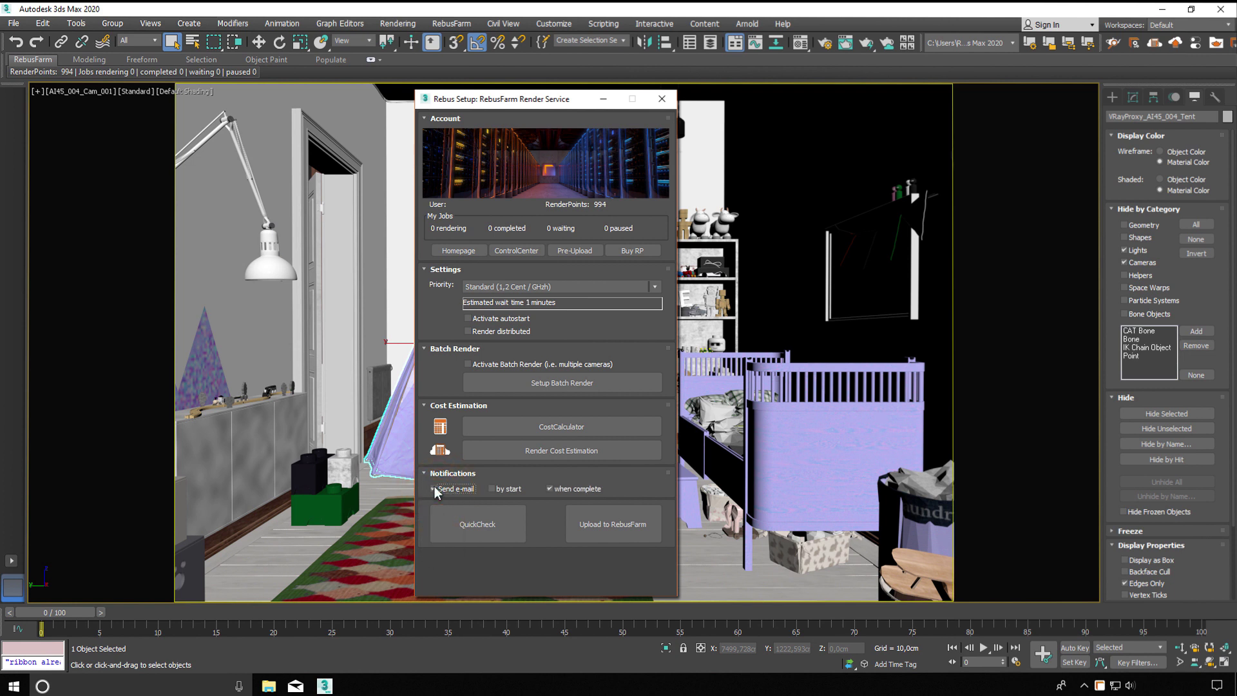
click(434, 489)
- Run QuickCheck on the playroom scene and send the job to RebusFarm
click(447, 519)
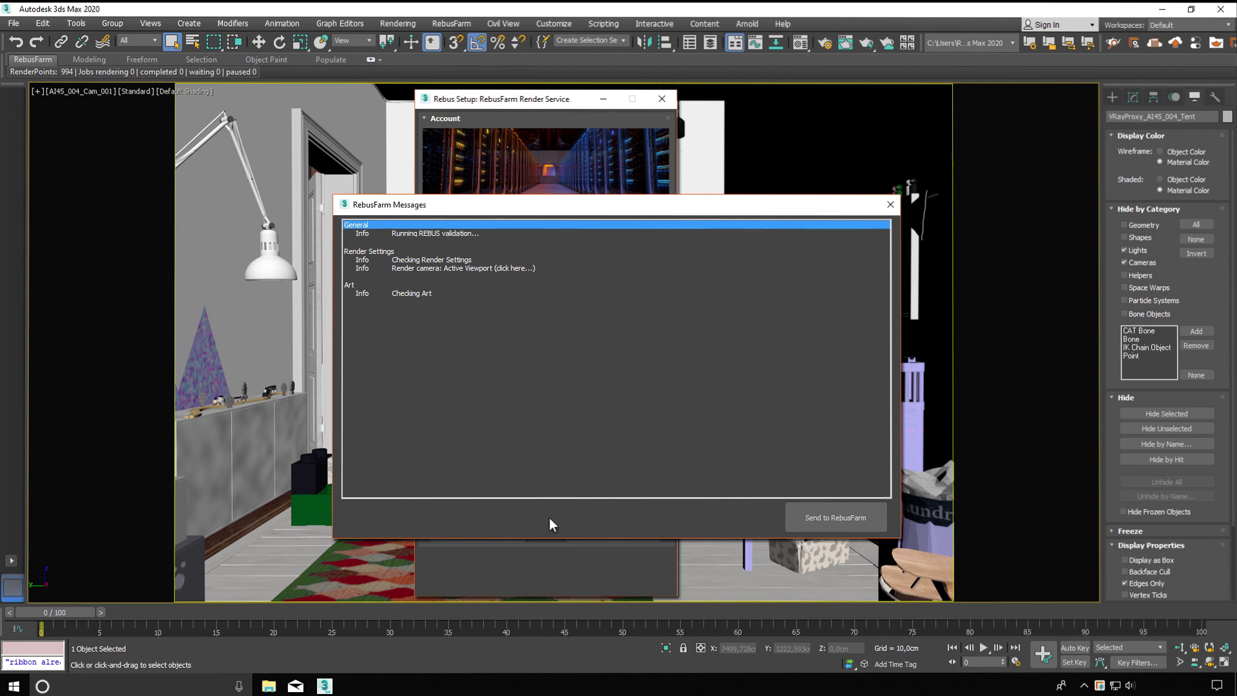
click(796, 516)
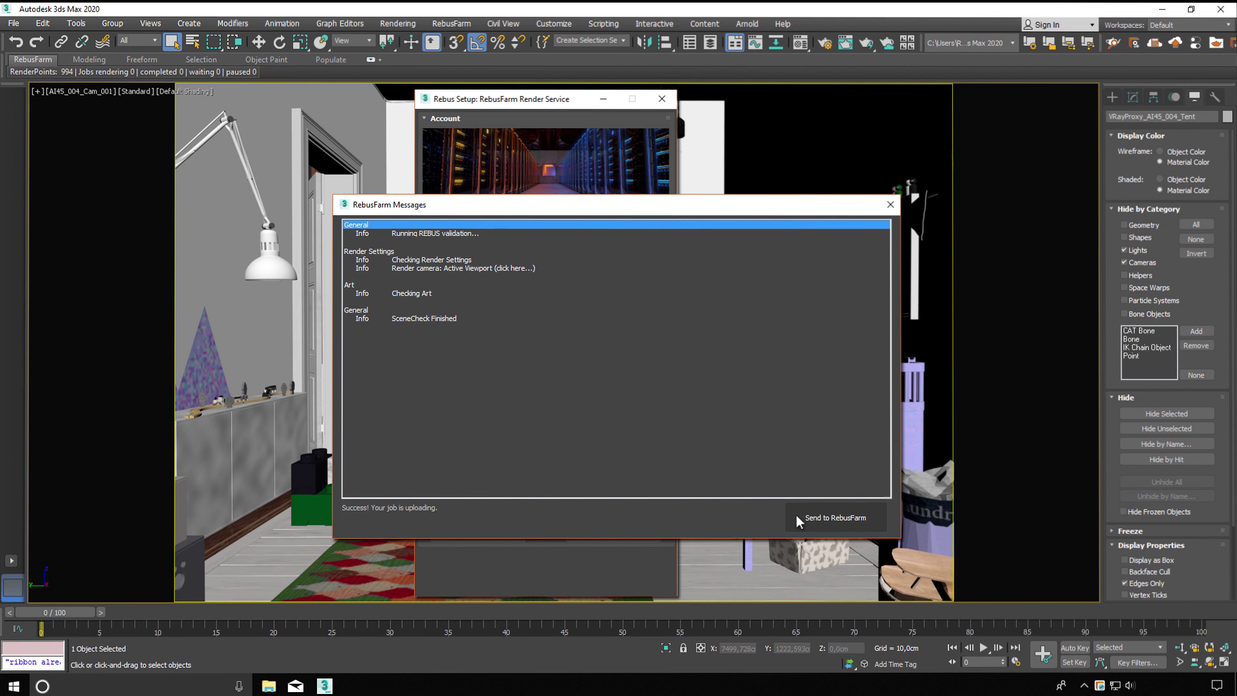
- Close the messages, pre-upload the scene assets, and open ControlCenter from the tray icon
click(891, 203)
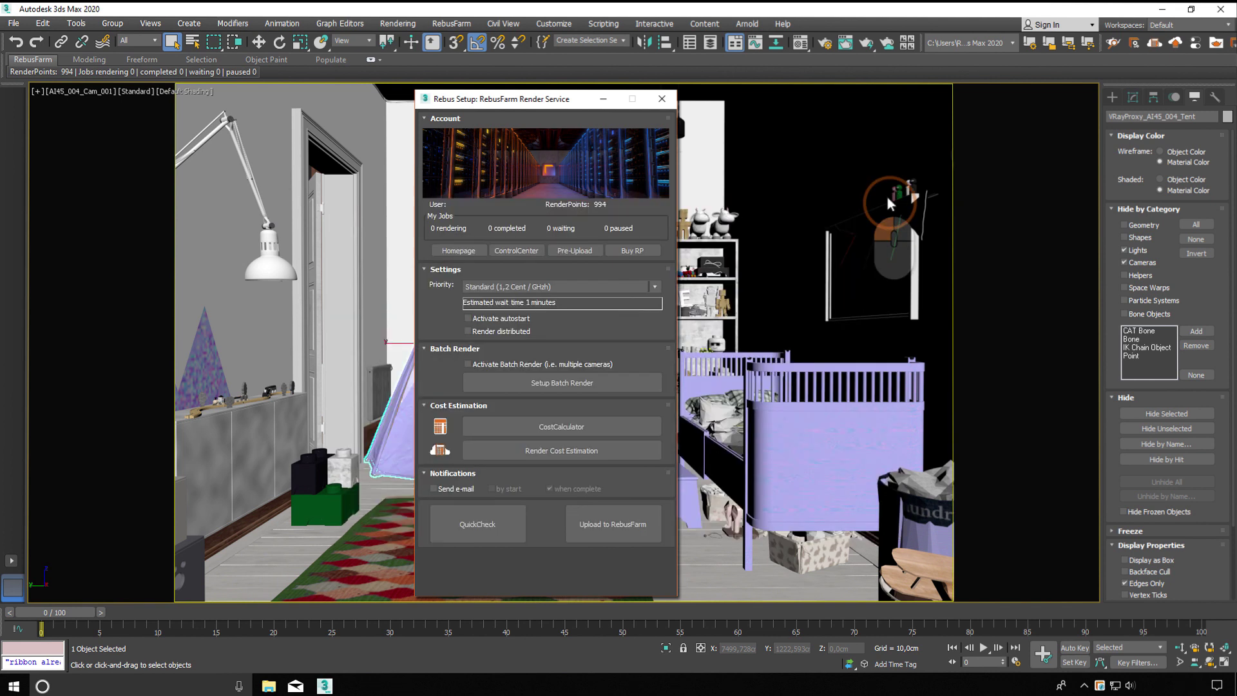
mouse_move(33, 72)
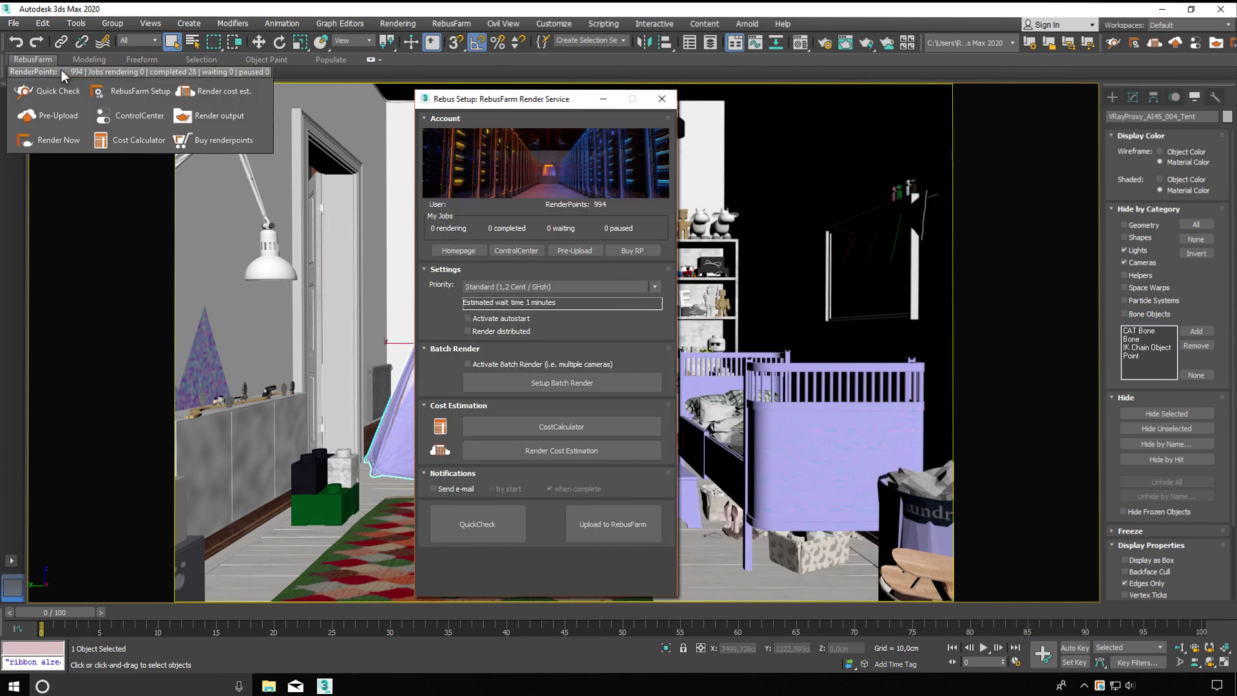
click(81, 118)
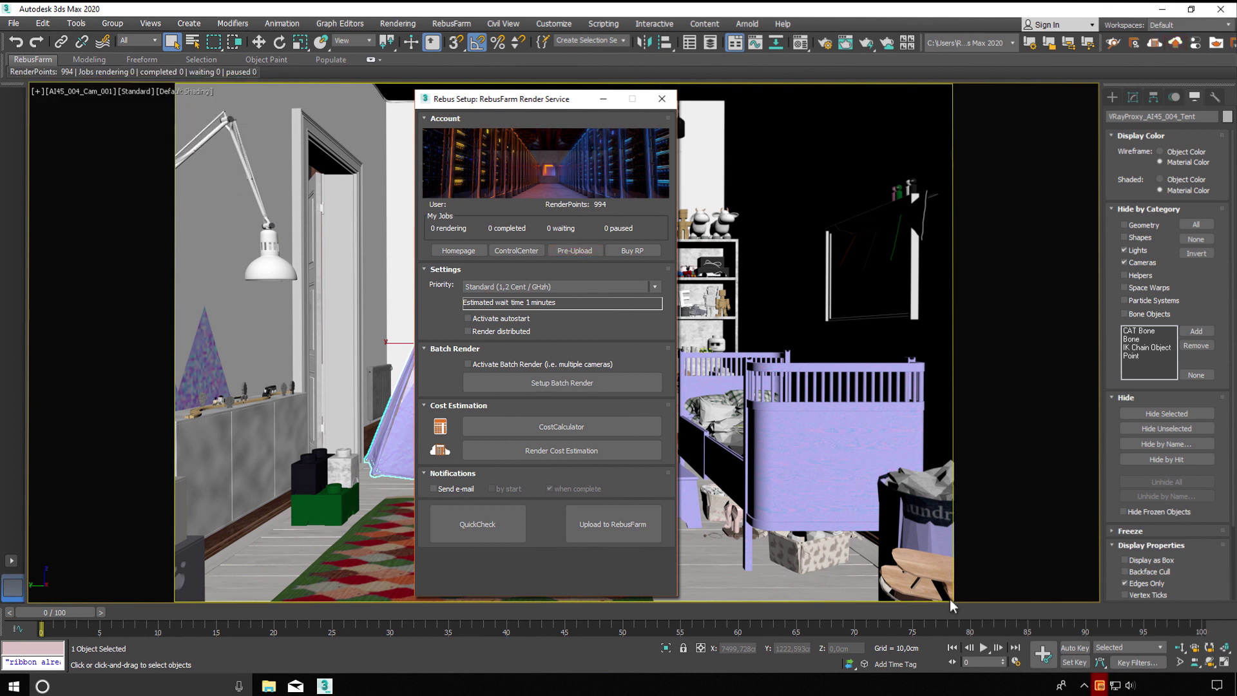
right_click(1106, 685)
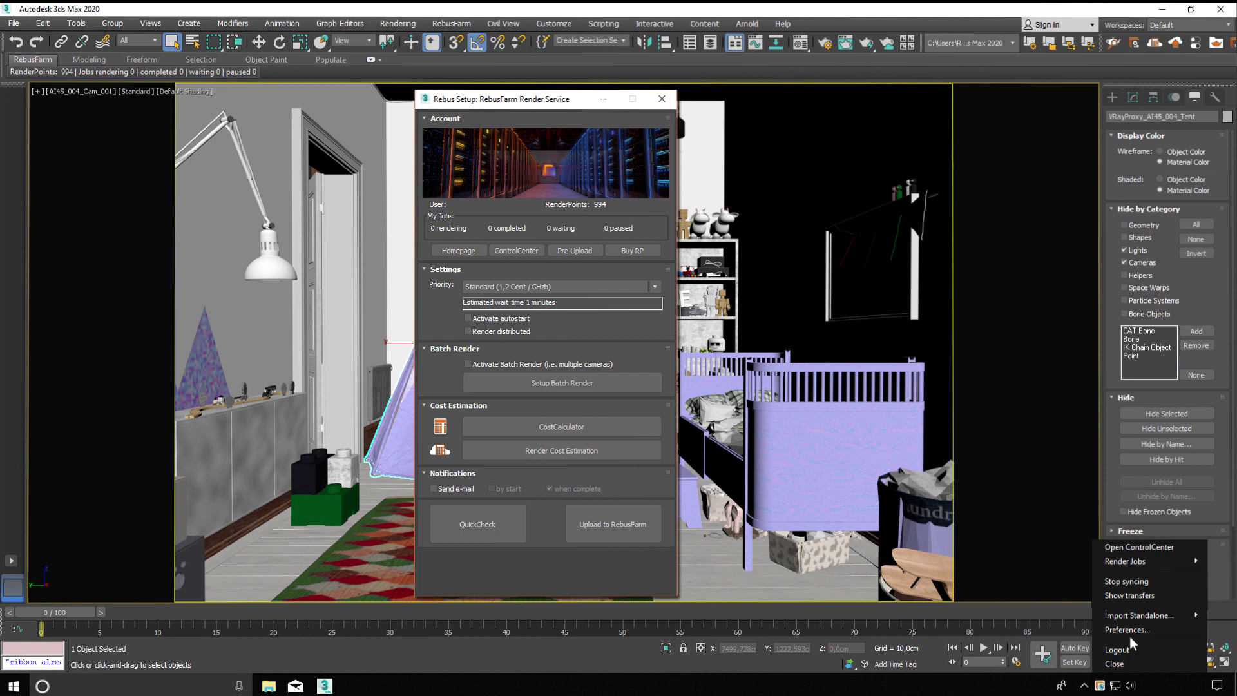
click(1177, 544)
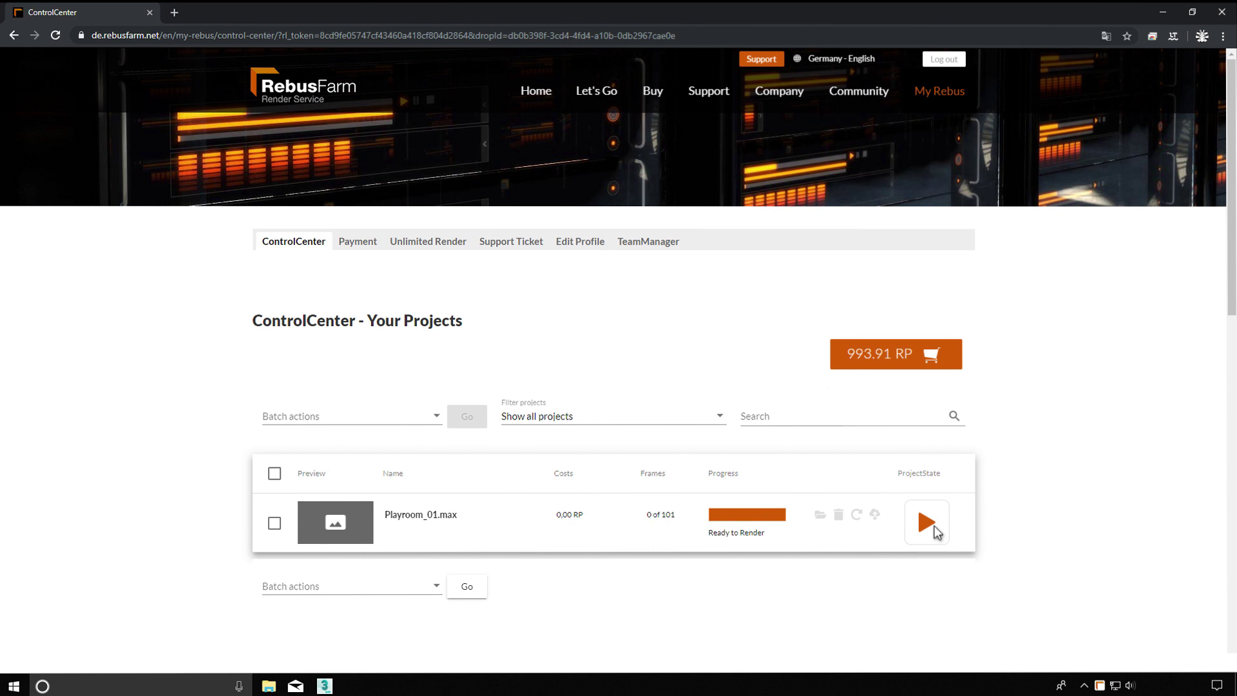
- Start rendering Playroom_01.max on the farm and expand its job details
click(928, 523)
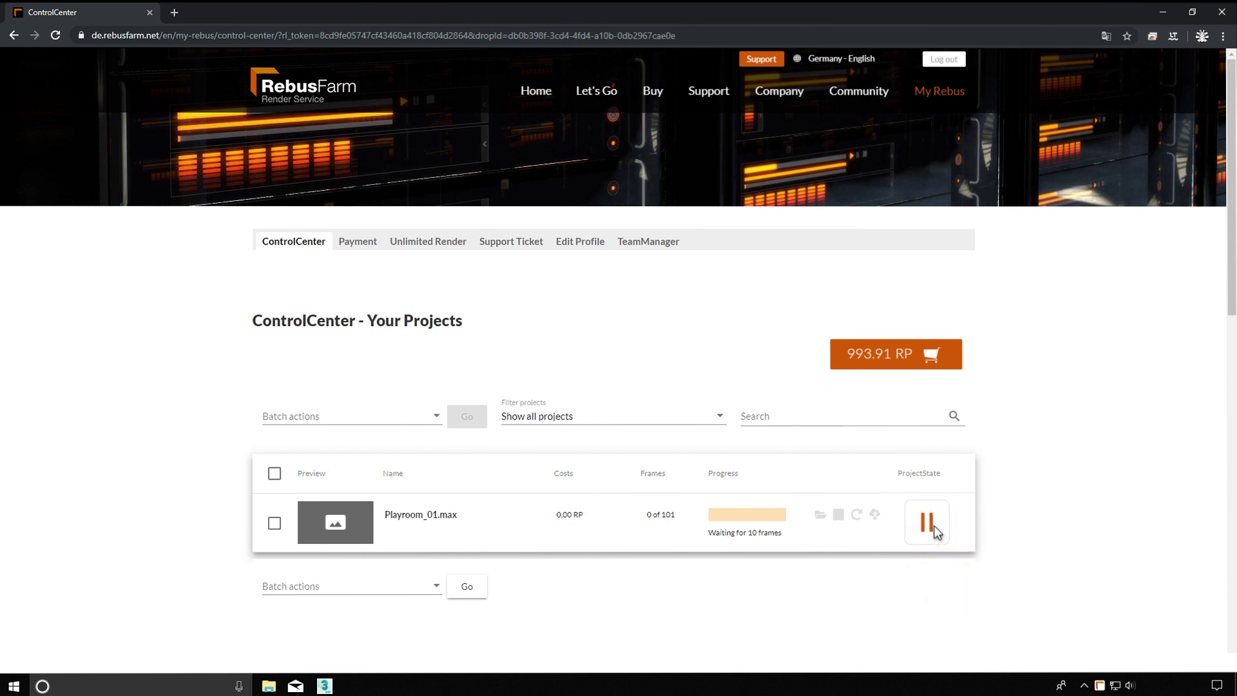
click(424, 512)
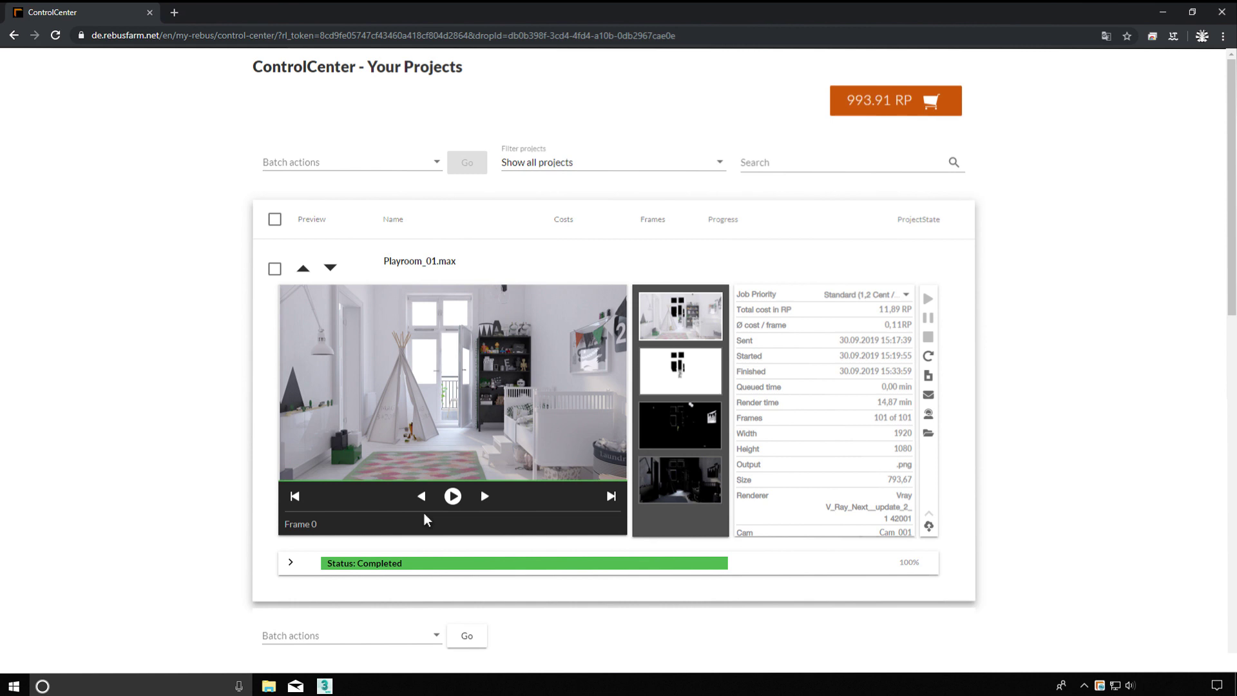
- Flip the job's action icons back and forth, then bring up Re-Submit Job for Playroom_01.max
click(930, 528)
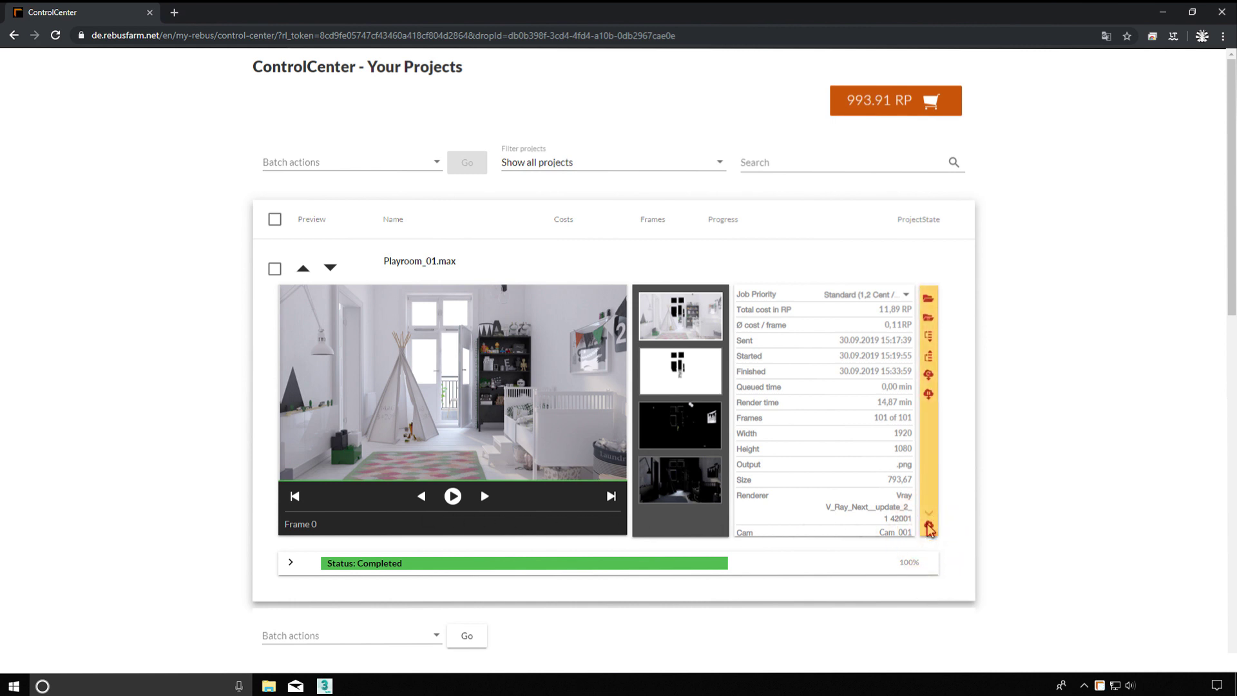
click(929, 527)
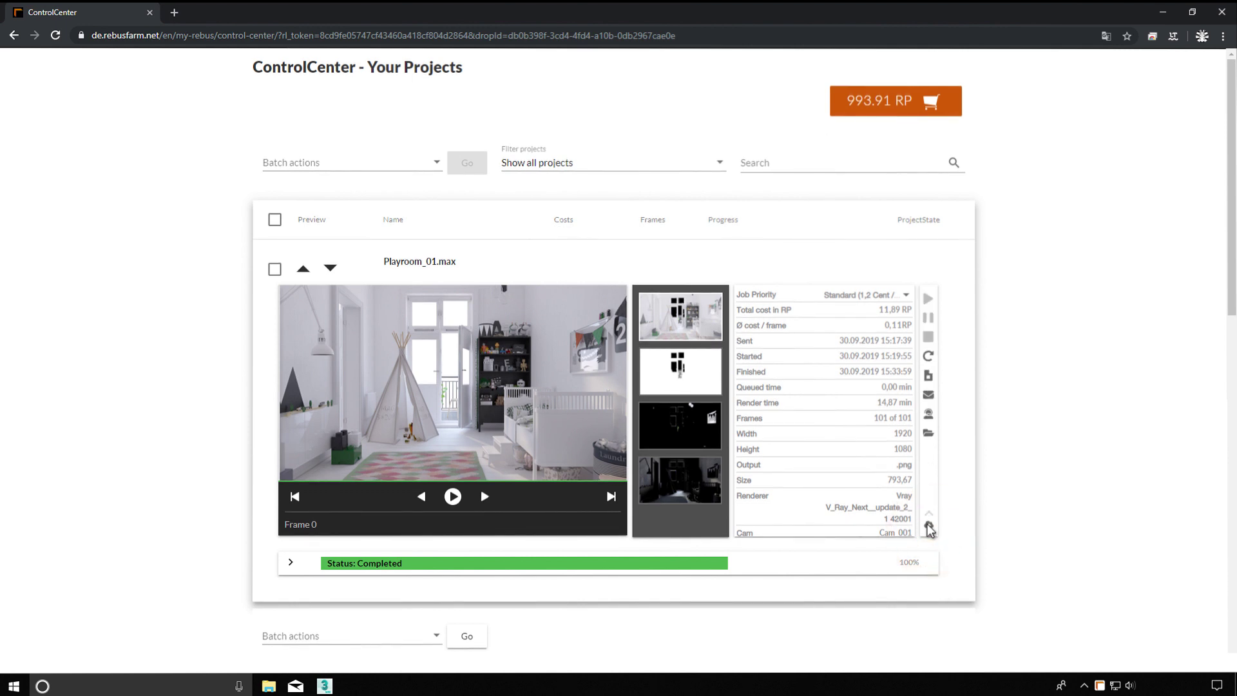
click(930, 358)
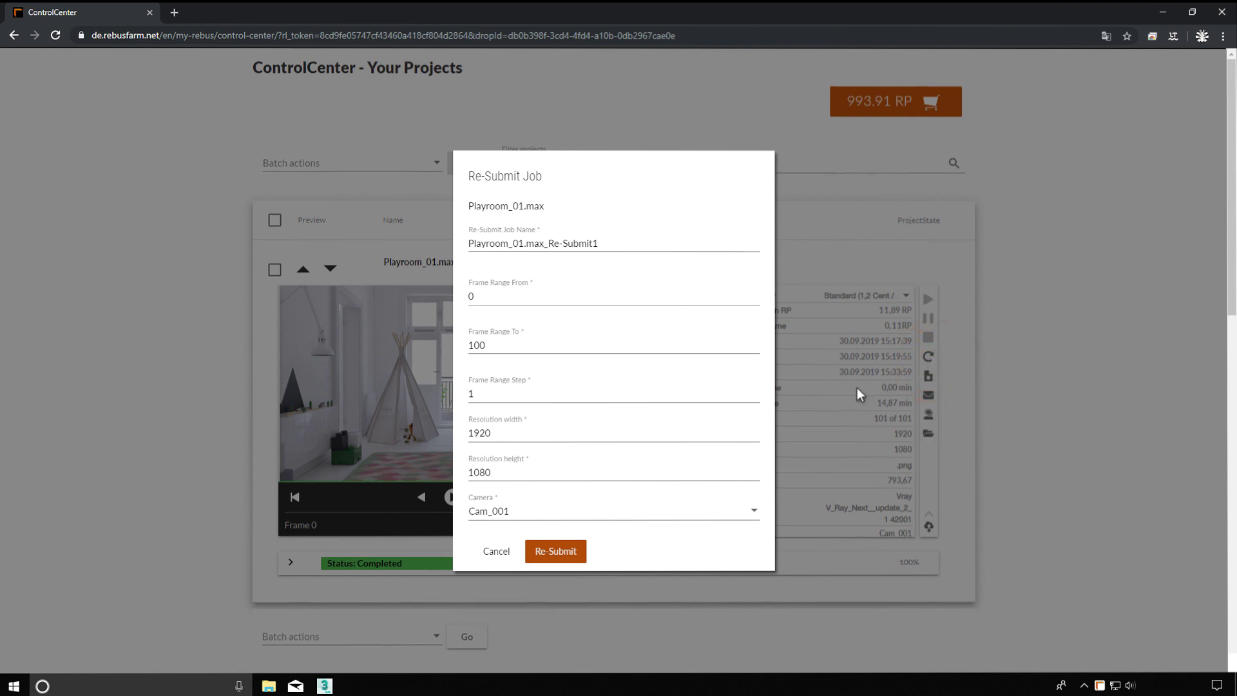
- Cancel the Re-Submit Job form for Playroom_01.max without resubmitting
click(497, 551)
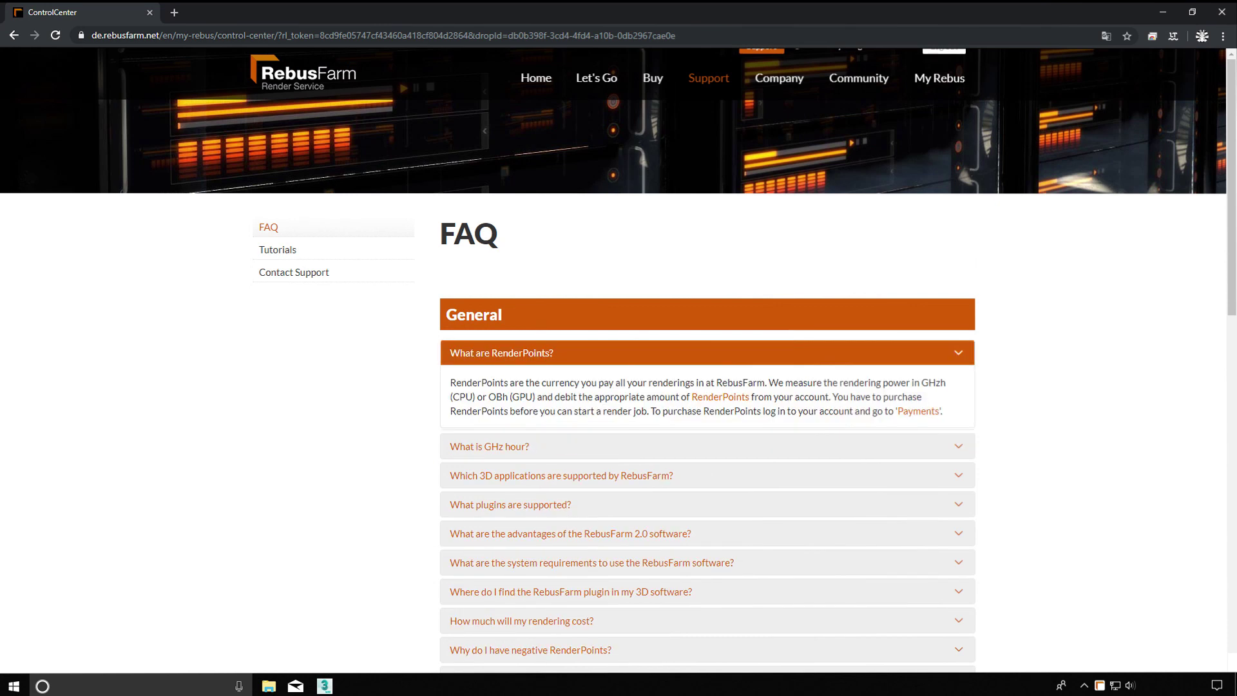
scroll(618, 351, down, 1)
scroll(618, 351, down, 1)
scroll(619, 352, down, 1)
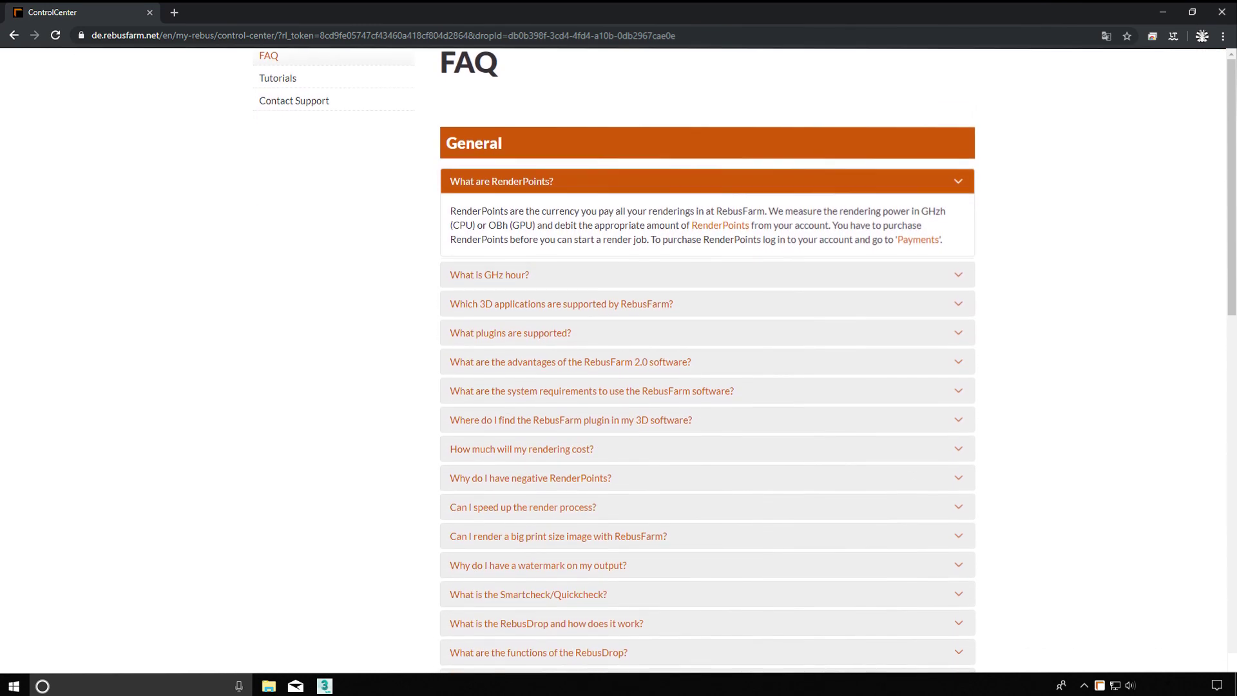